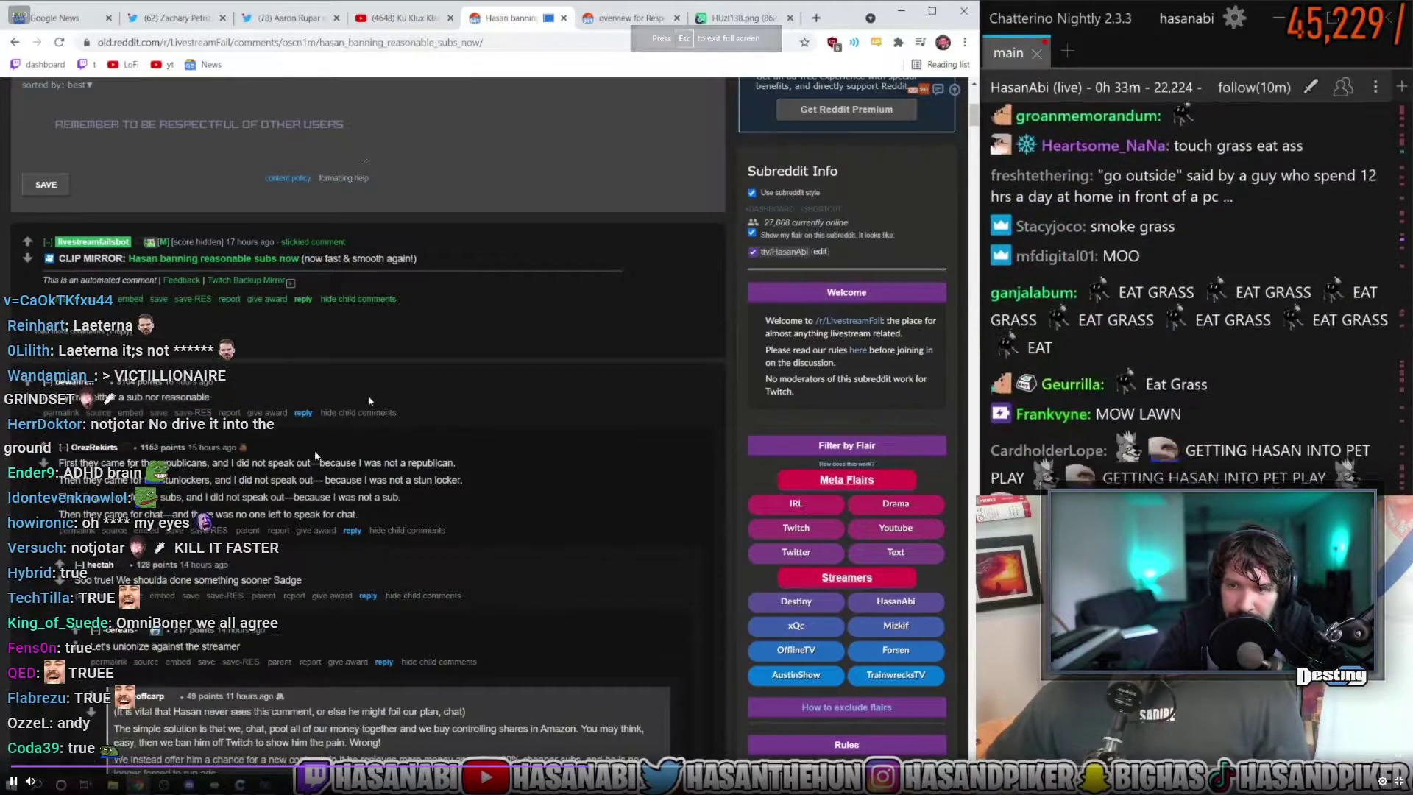
Step: Bring up the playback settings menu on the fullscreen ajaja Twitch clip
{"action": "left_click", "coordinate": [1382, 780]}
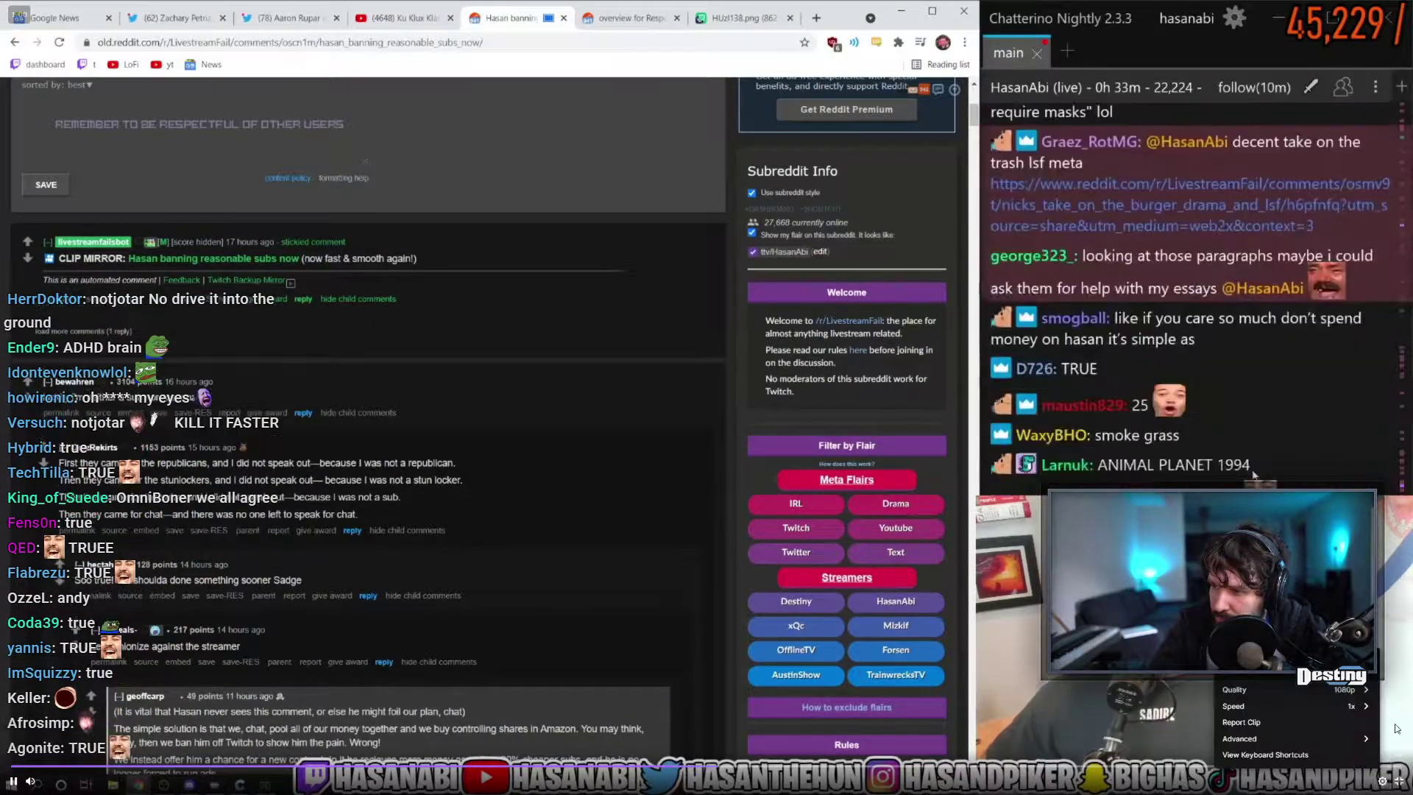
Step: Exit fullscreen, open 'Sigma Male Theme Song' from history, and return to the ajaja clip
{"action": "key", "text": "Escape"}
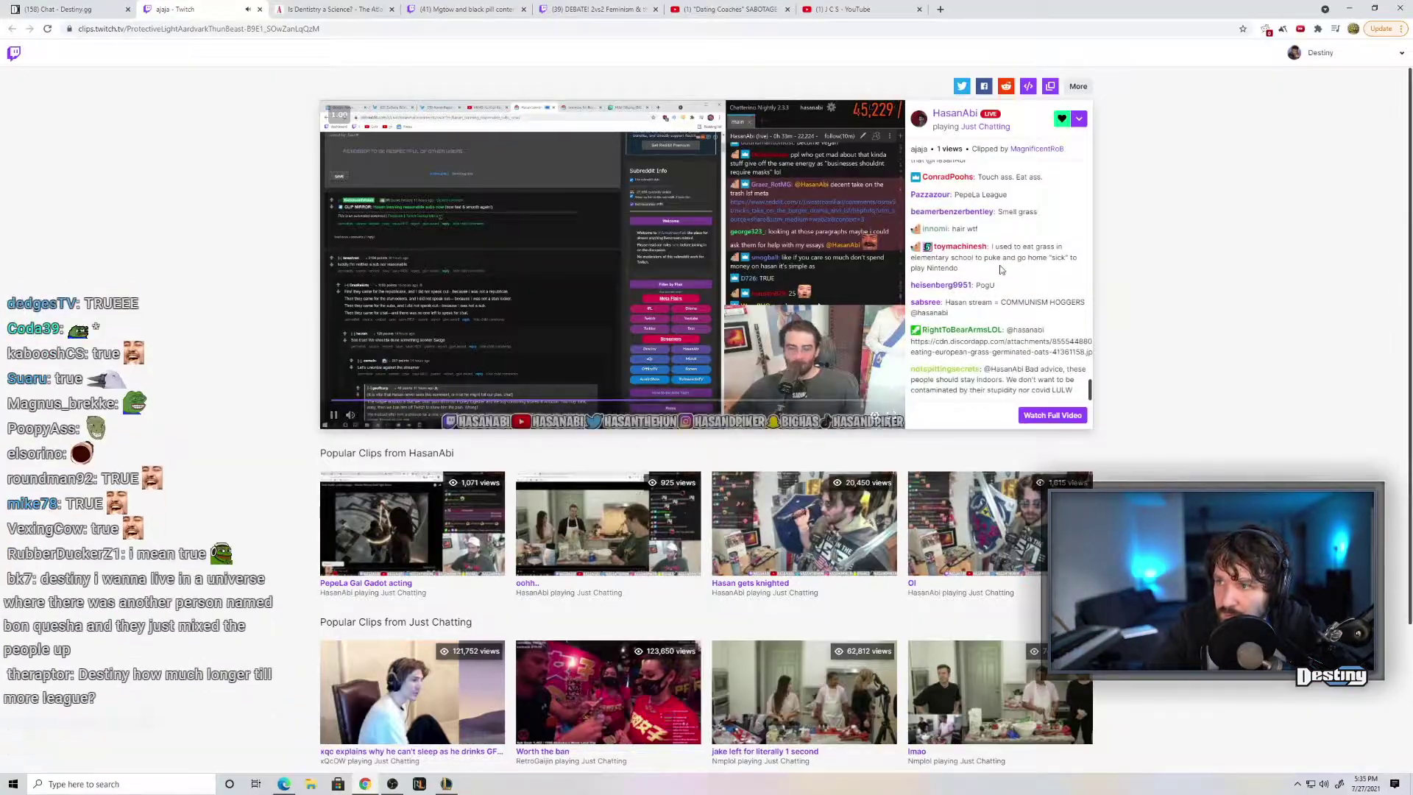
{"action": "key", "text": "ctrl+h"}
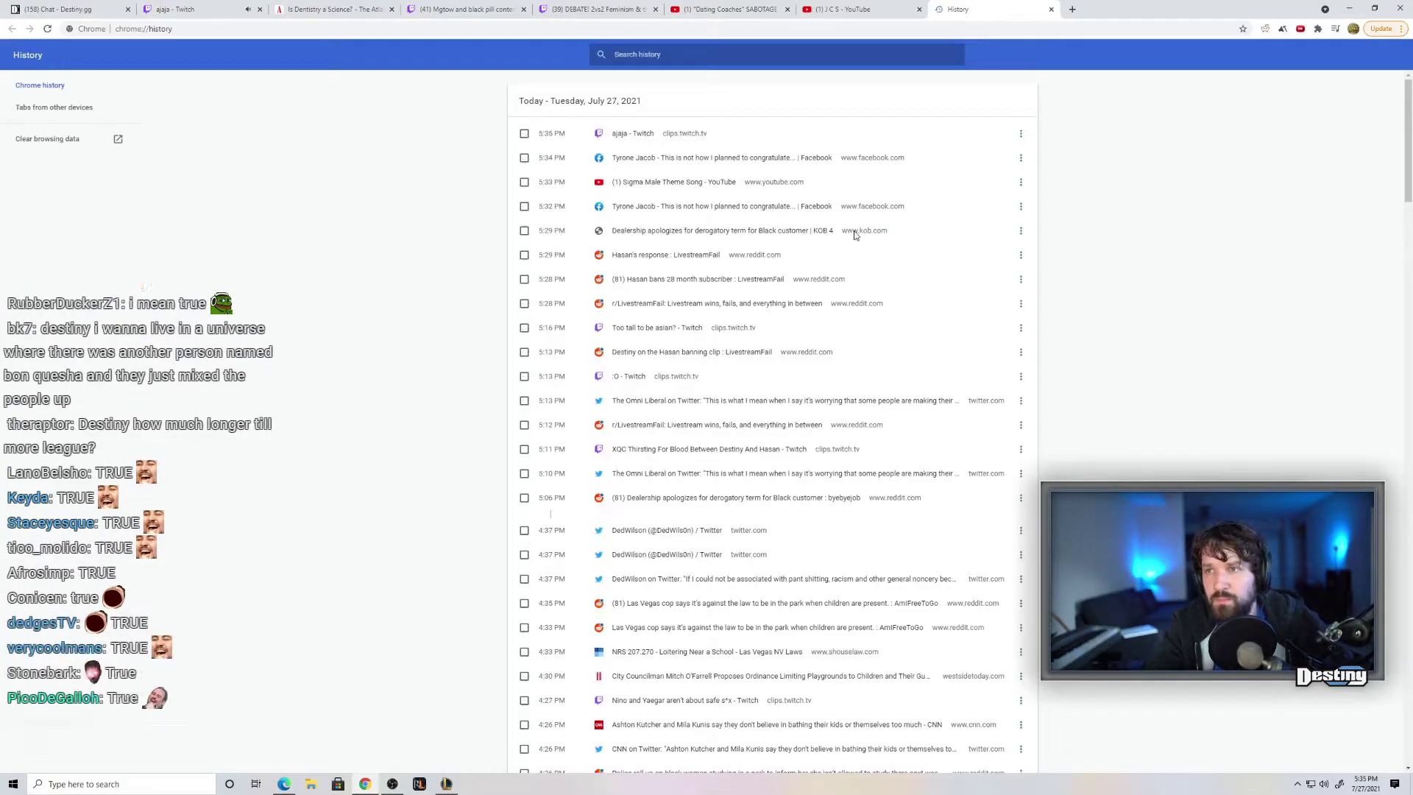
{"action": "left_click", "coordinate": [221, 10]}
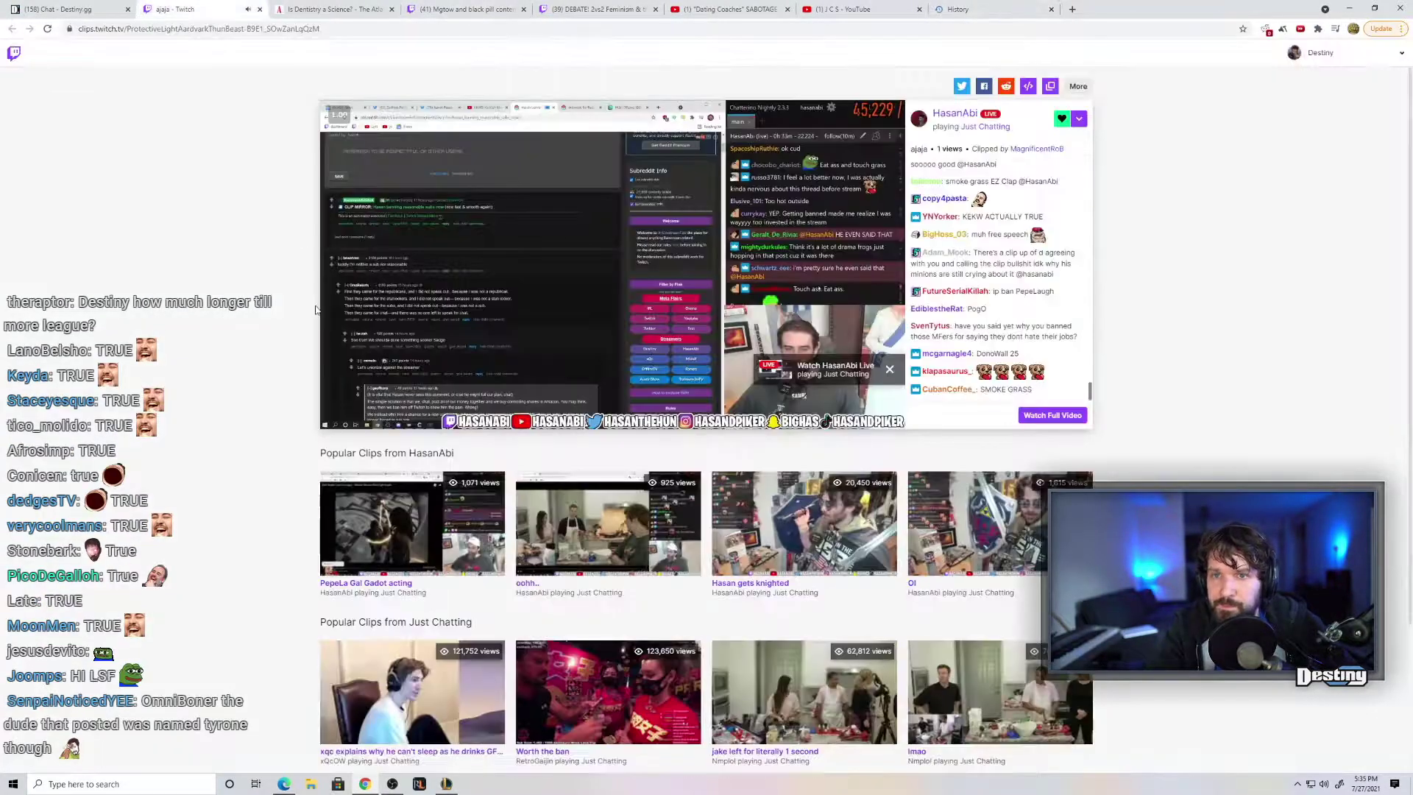
{"action": "left_click", "coordinate": [953, 9]}
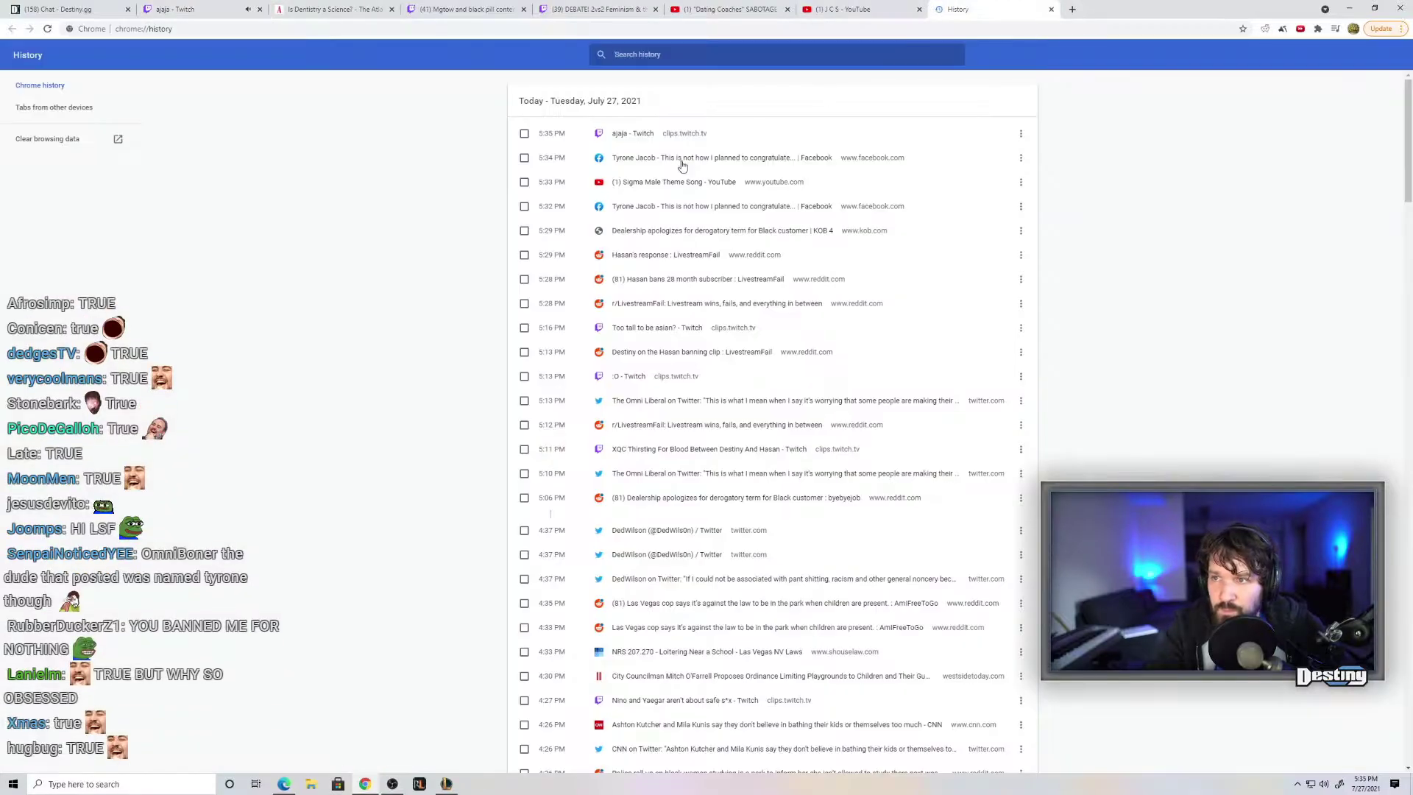
{"action": "left_click", "coordinate": [659, 184]}
{"action": "key", "text": "ctrl+2"}
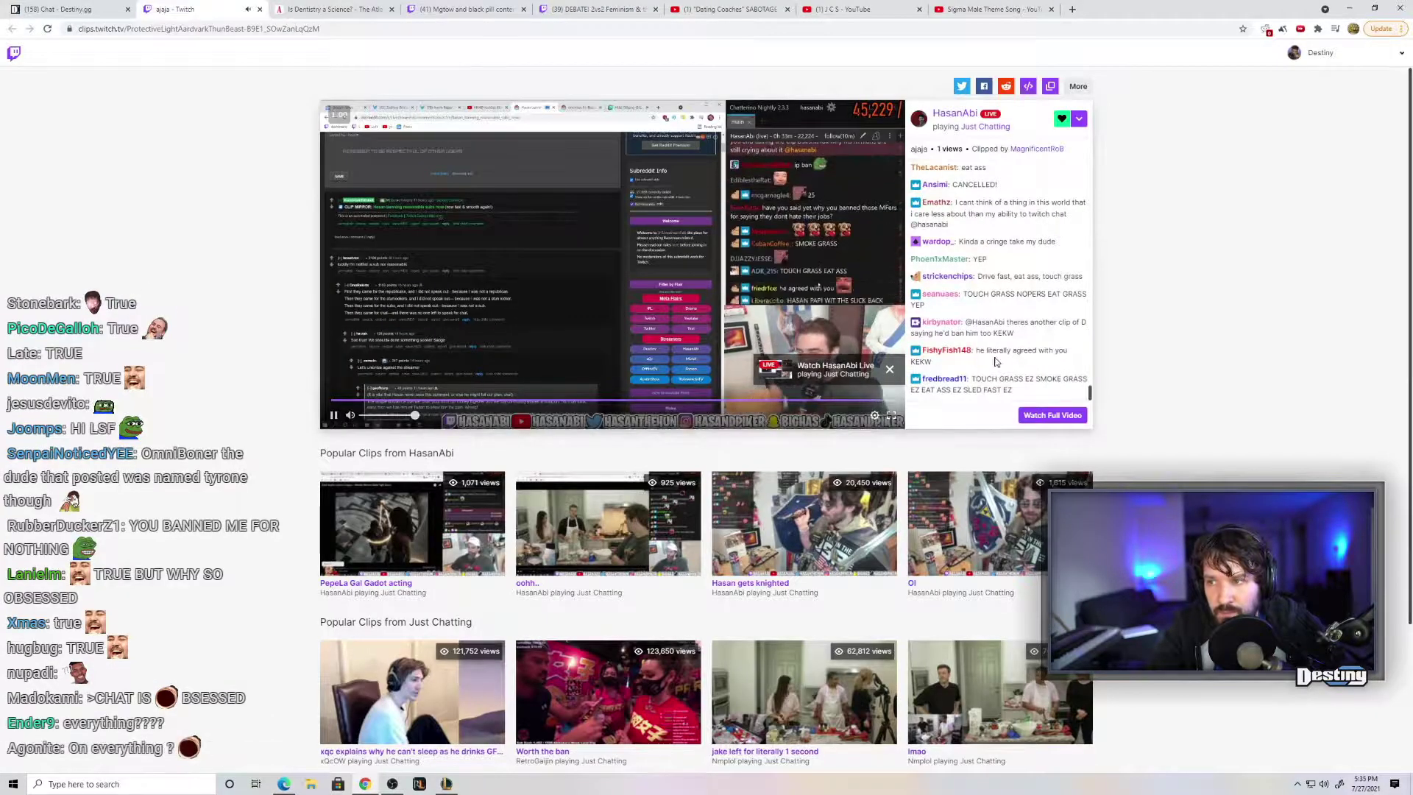
Step: Close the Twitch clip, read the Atlantic dentistry article, then move a smaller destiny.gg chat window left
{"action": "middle_click", "coordinate": [172, 11]}
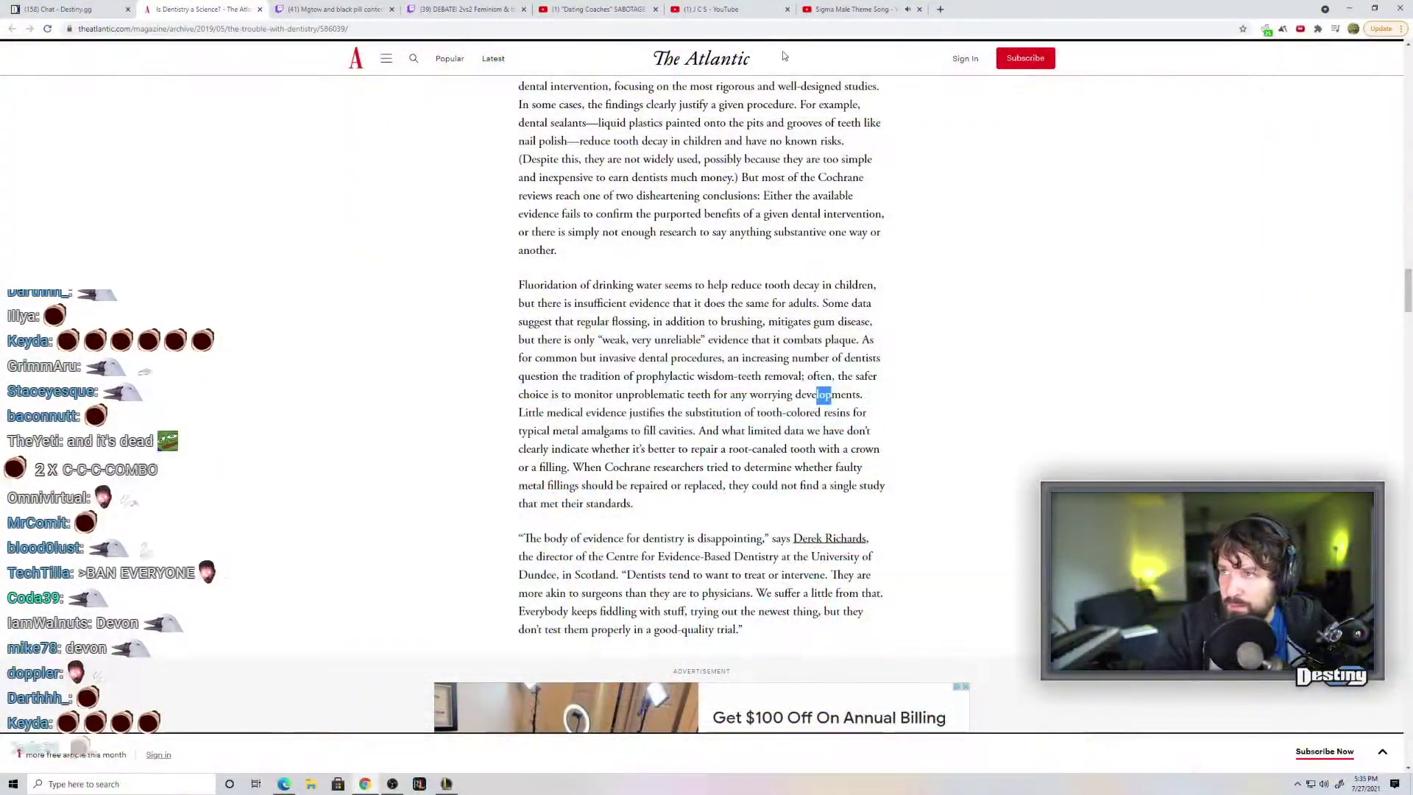
{"action": "double_click", "coordinate": [890, 6]}
{"action": "left_click", "coordinate": [596, 63]}
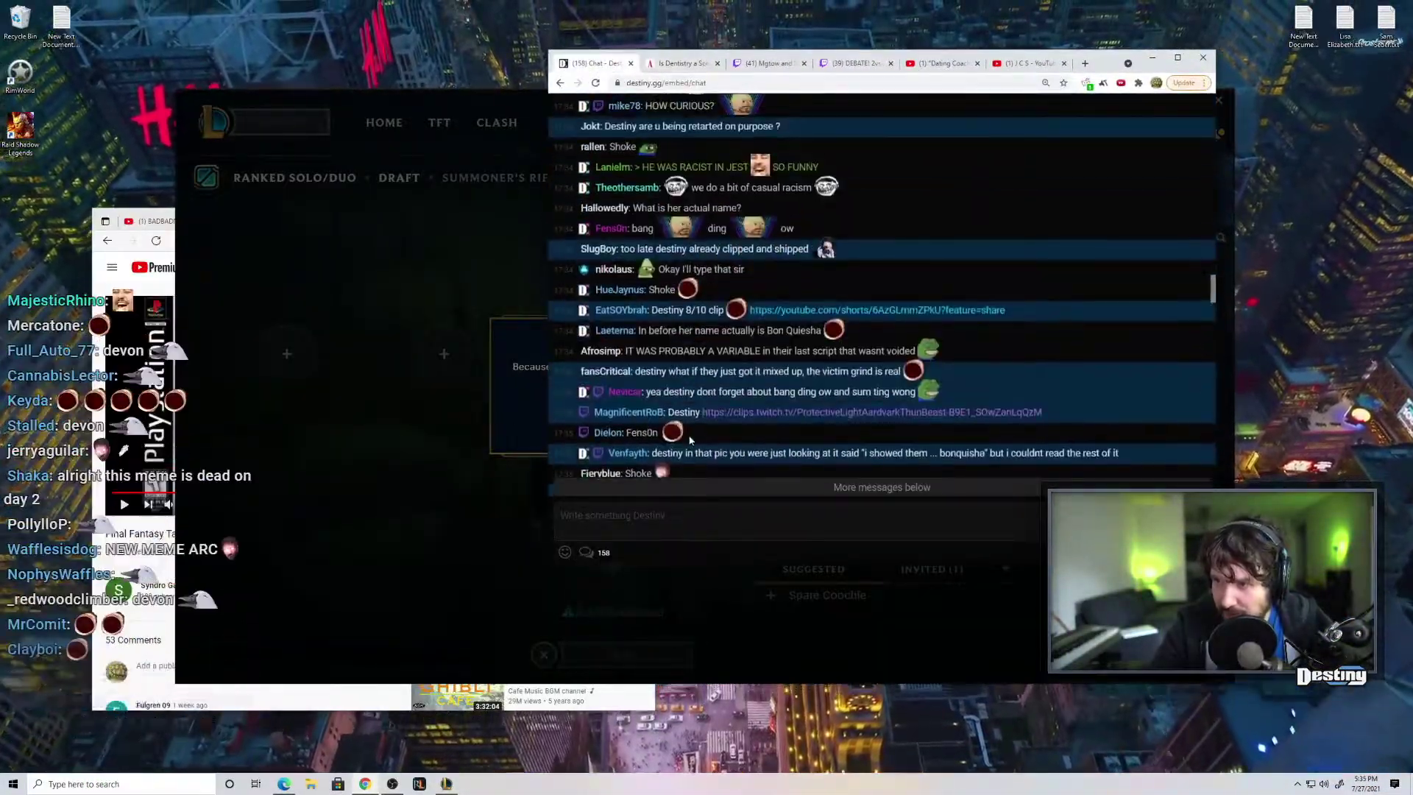
{"action": "scroll", "coordinate": [842, 392], "scroll_direction": "down", "scroll_amount": 5}
{"action": "scroll", "coordinate": [861, 441], "scroll_direction": "down", "scroll_amount": 5}
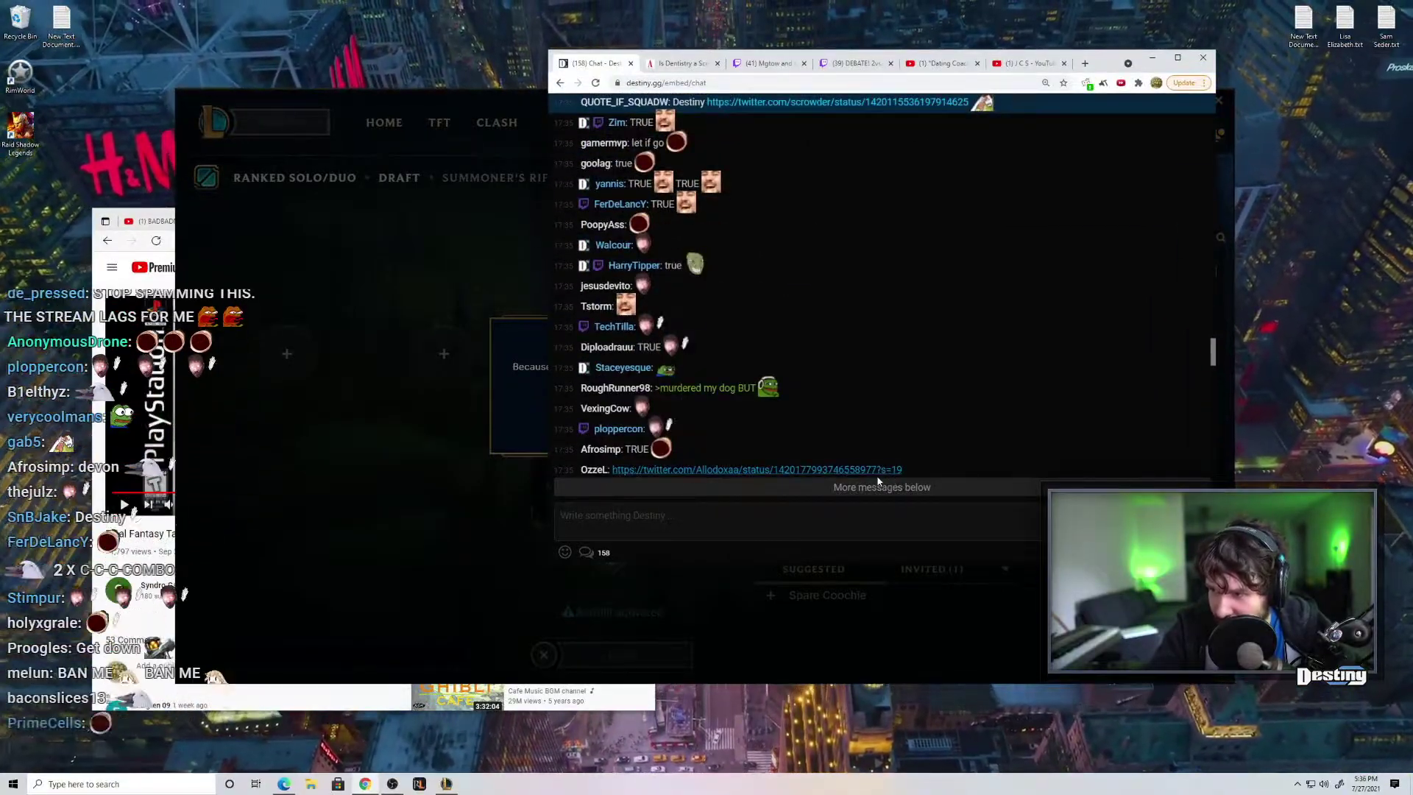
{"action": "scroll", "coordinate": [878, 407], "scroll_direction": "down", "scroll_amount": 10}
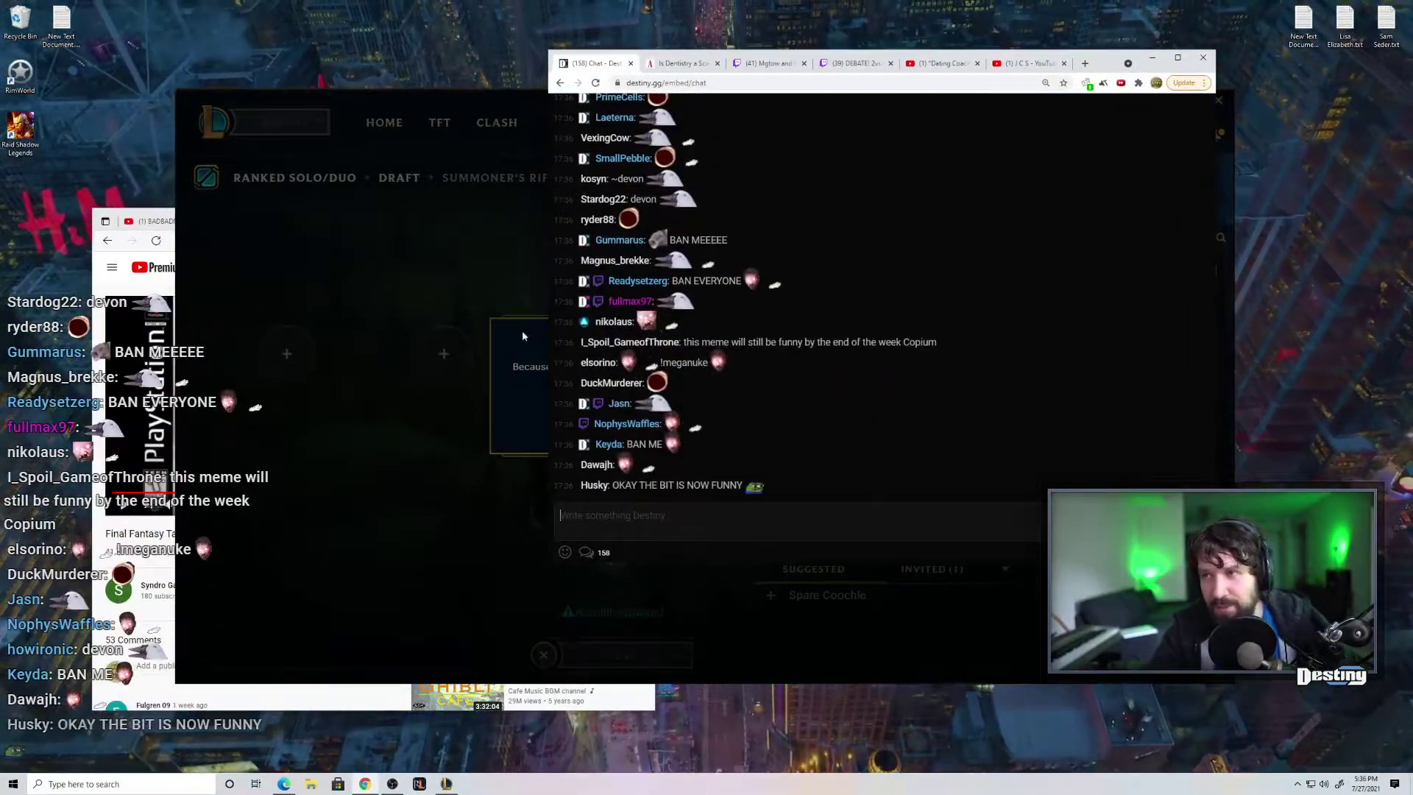
{"action": "left_click_drag", "start_coordinate": [1149, 56], "coordinate": [663, 64]}
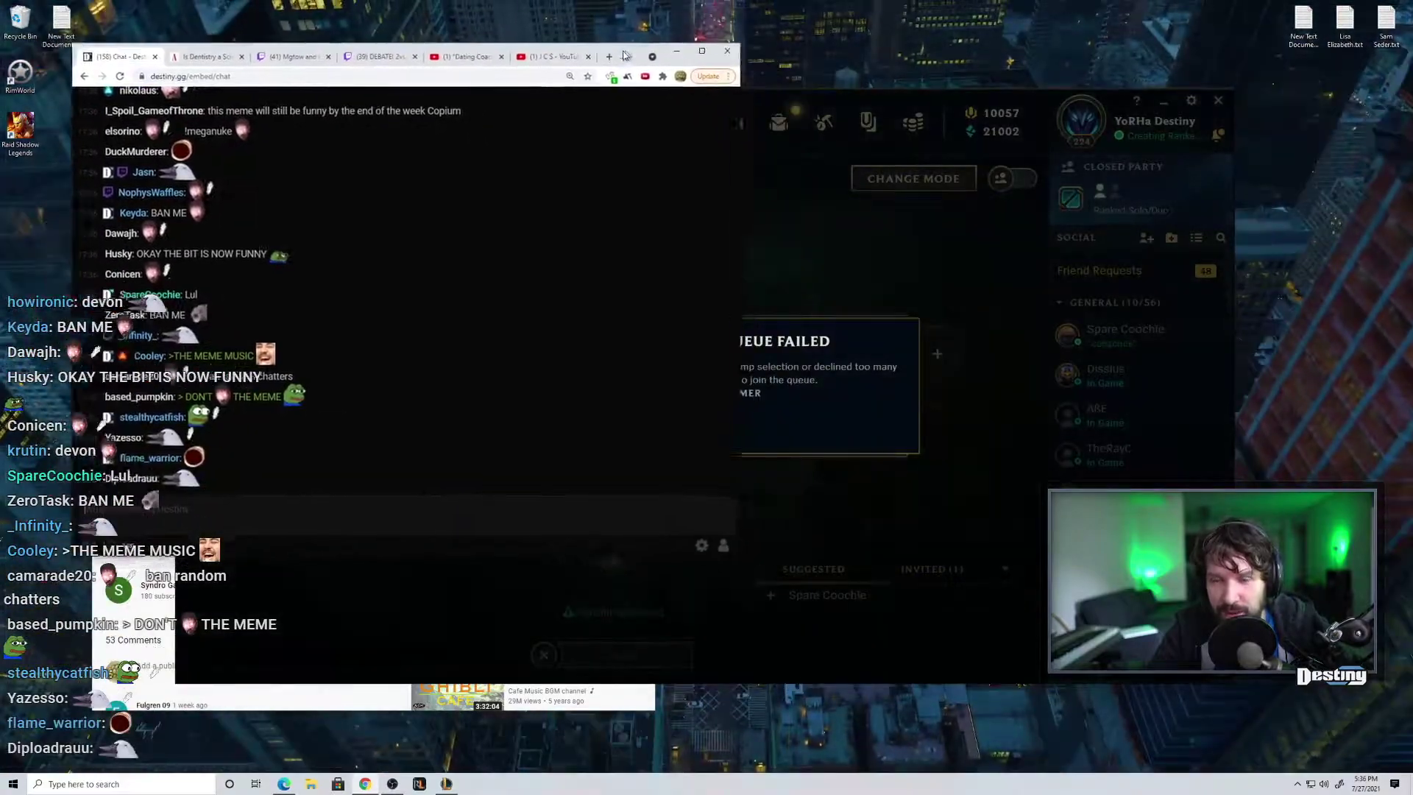
Step: Nudge the destiny.gg chat window right, then bring up the 'Dating Coaches' YouTube tab
{"action": "left_click", "coordinate": [365, 784]}
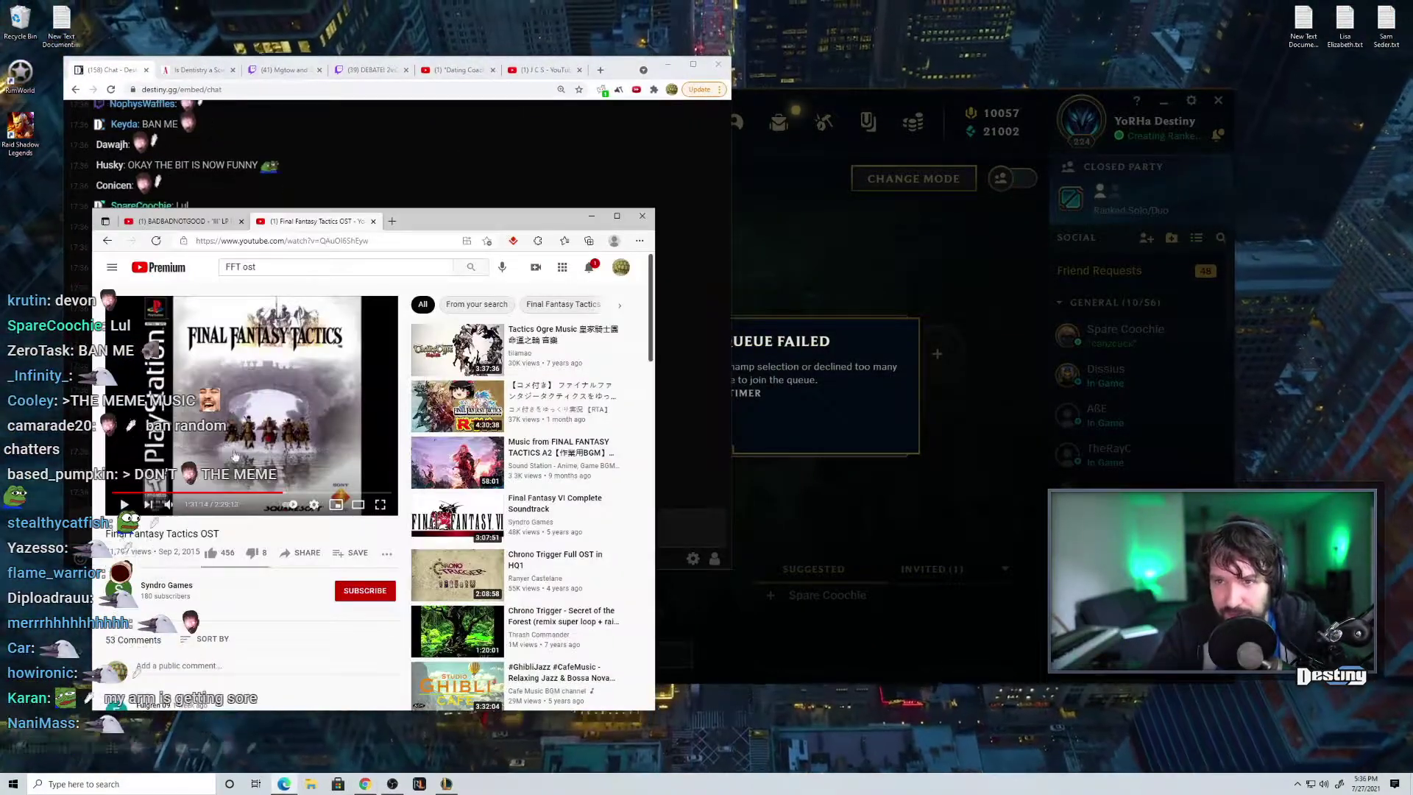
{"action": "left_click", "coordinate": [456, 154]}
{"action": "left_click_drag", "start_coordinate": [514, 79], "coordinate": [602, 89]}
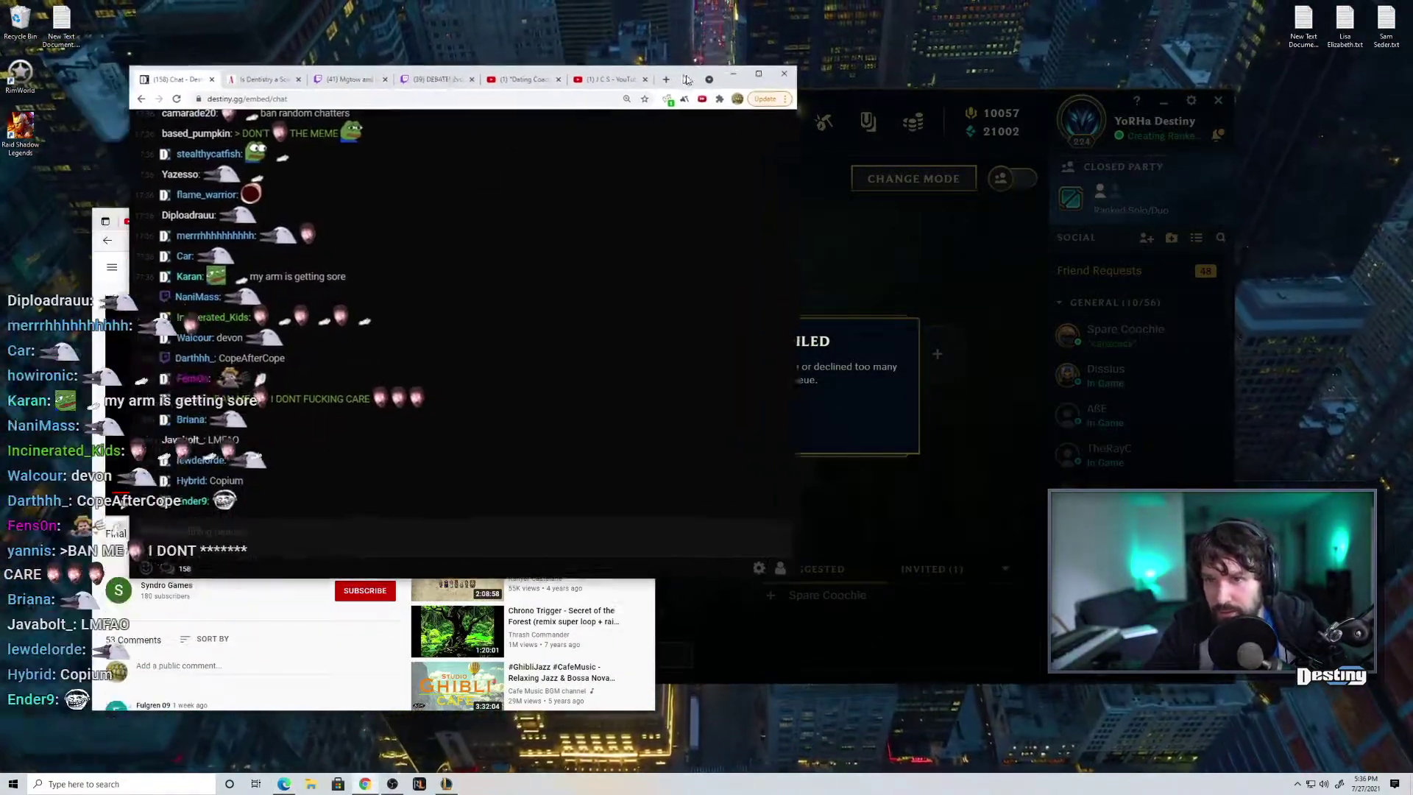
{"action": "left_click", "coordinate": [625, 82]}
{"action": "left_click", "coordinate": [539, 80]}
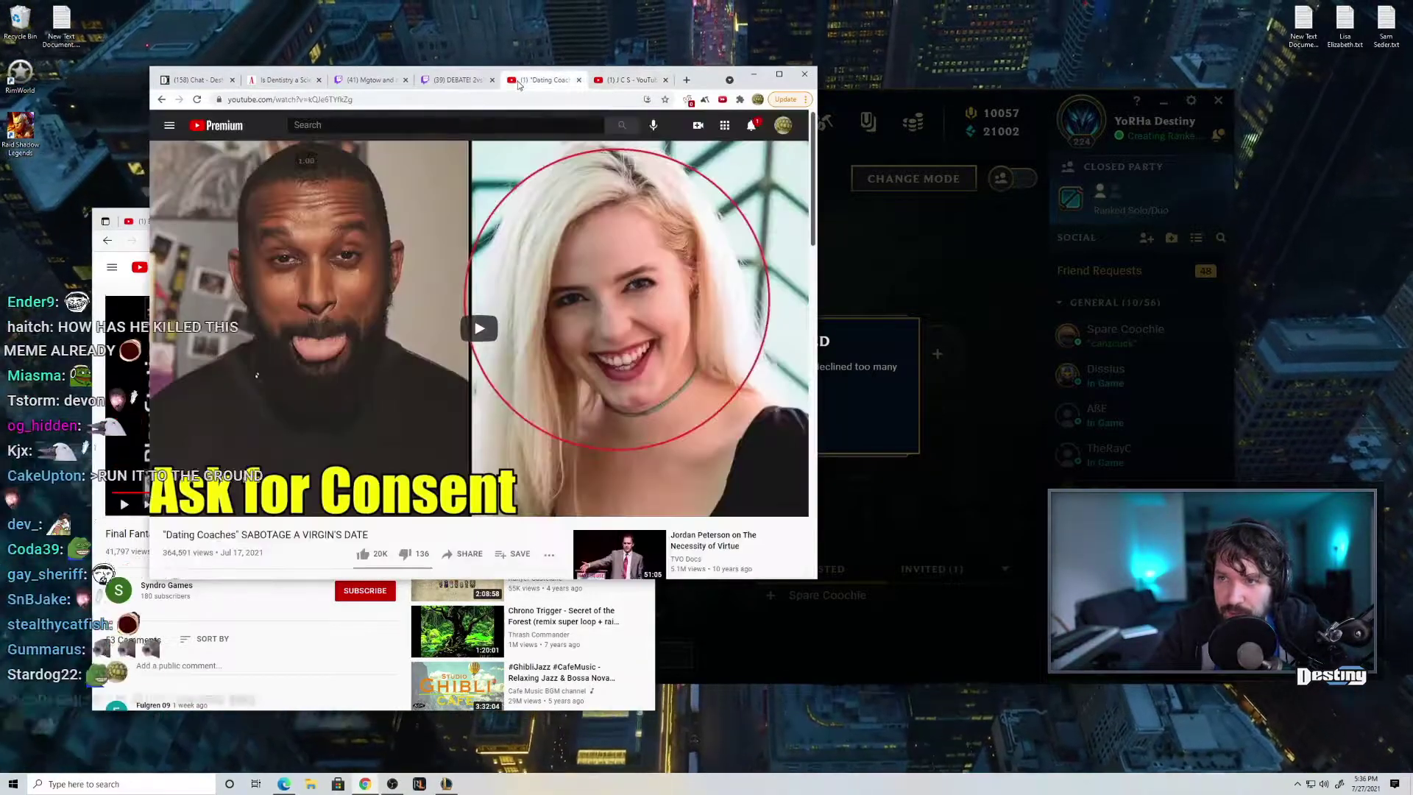